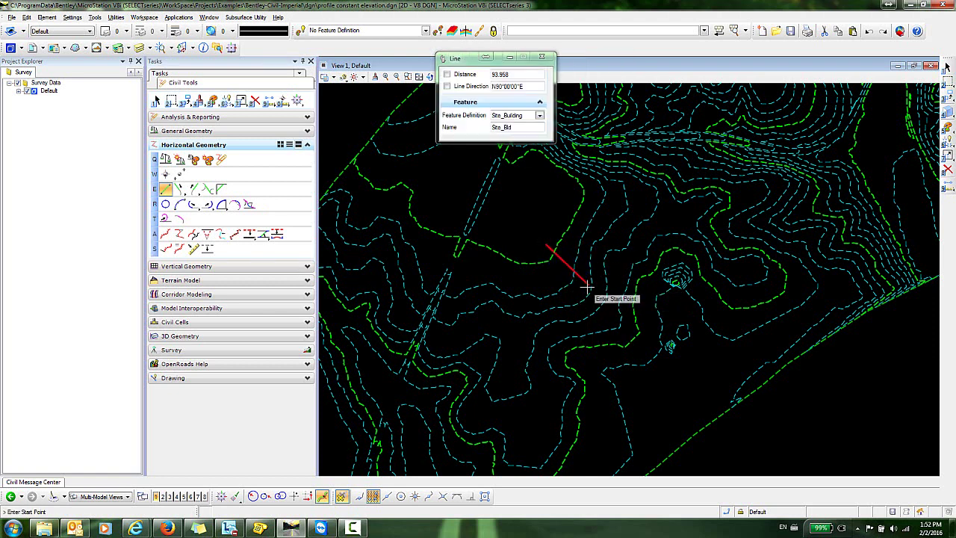
Click the four corners of a closed square pad outline using Stru_Building lines.
click(550, 318)
click(550, 319)
click(510, 280)
click(510, 279)
click(547, 245)
Combine the square's edges into a manual complex element named Building Pad, then return to Element Selection.
click(165, 233)
click(530, 305)
right_click(515, 206)
click(156, 103)
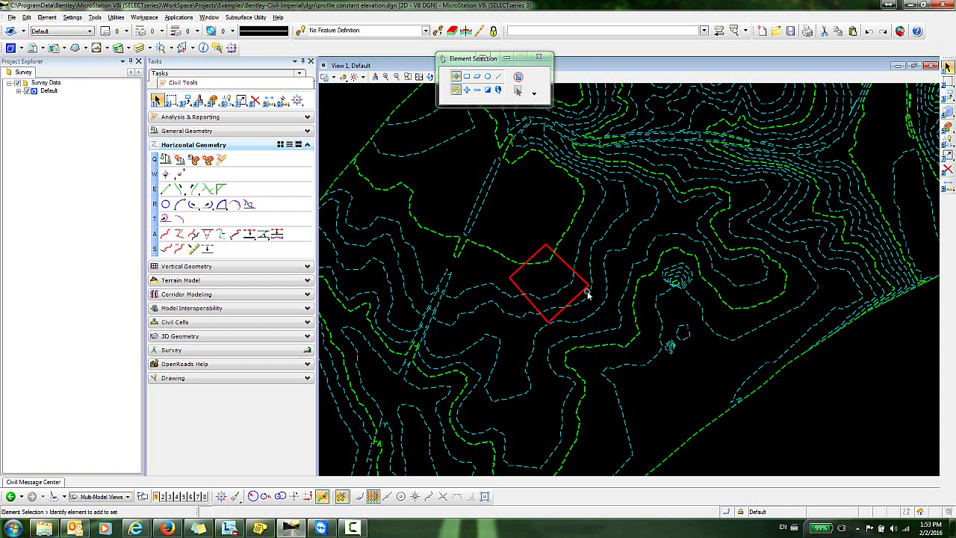
Give the pad a Profile By Constant Elevation of 299 named Building Elev.
click(192, 267)
click(180, 235)
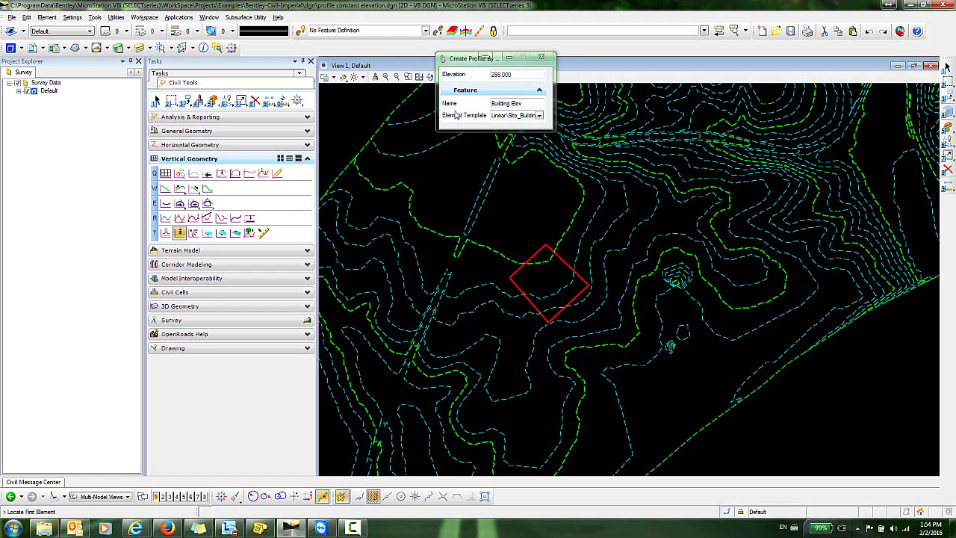
click(514, 271)
right_click(521, 218)
text(299)
key(Return)
click(509, 208)
Display the Default-3D model in the view and fit it.
click(331, 77)
click(417, 318)
click(396, 346)
click(418, 78)
drag(463, 57, 683, 70)
Rotate the view to isometric and zoom in on the raised building pad.
click(430, 78)
click(430, 79)
click(459, 154)
scroll(597, 365, up, 6)
click(525, 267)
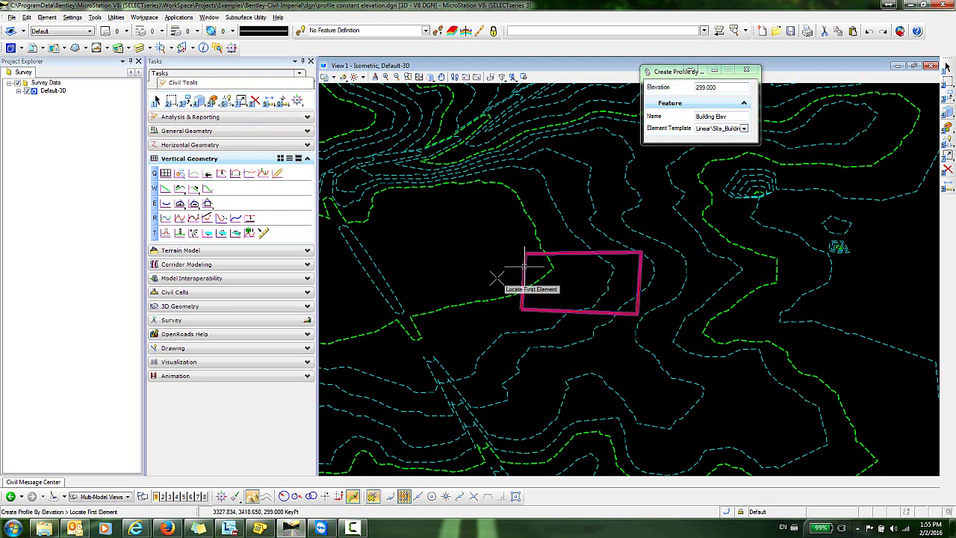
click(333, 76)
Switch the view back to the 2D Default model and start Create 3D Line By Slope To Terrain Model.
click(406, 319)
click(393, 337)
click(195, 309)
click(208, 243)
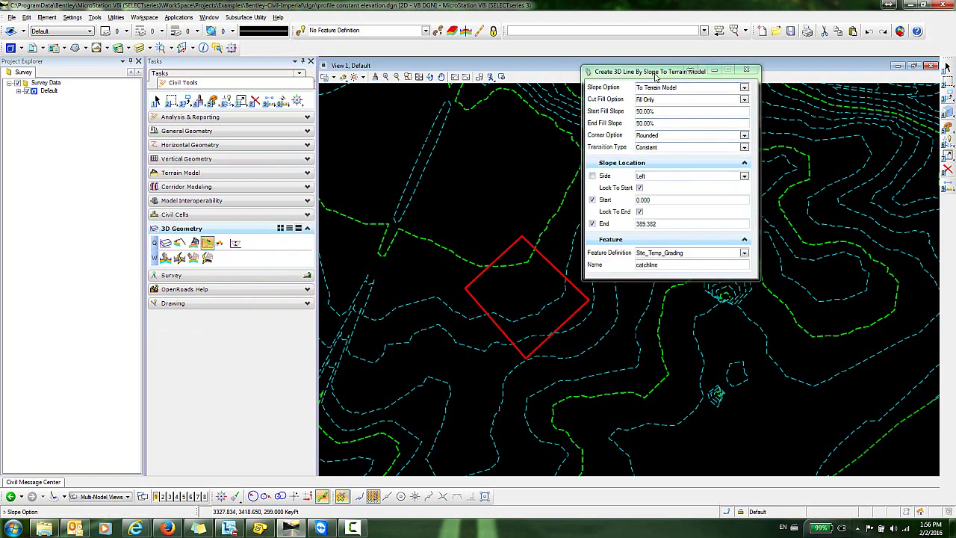
drag(659, 74, 687, 59)
Set the slope options to To Terrain Model and Fill Only, with Start and End limits unchecked.
click(773, 73)
click(684, 83)
click(773, 85)
click(677, 109)
click(619, 185)
click(620, 209)
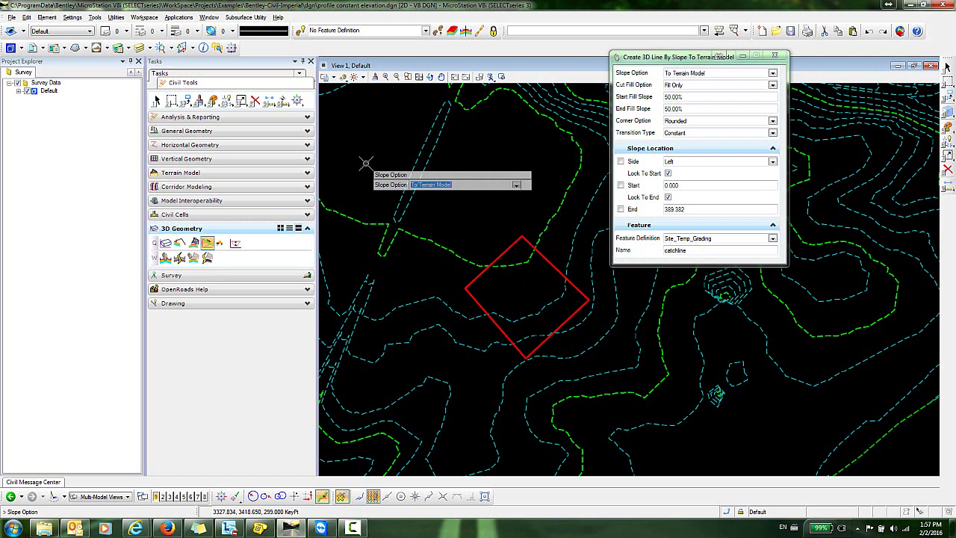
click(365, 152)
Pick the pad and existing terrain, choose the left side, and place the 50% fill catchline.
click(507, 246)
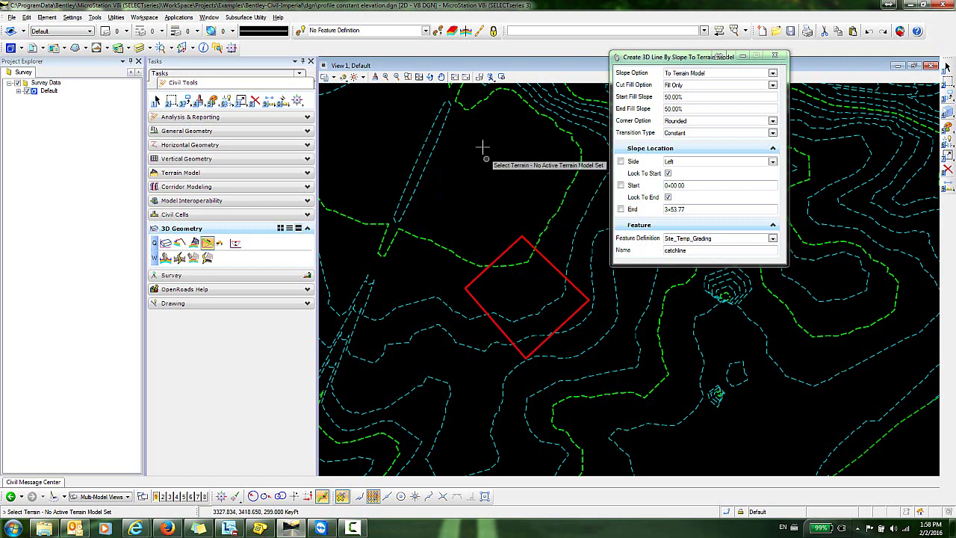
click(465, 106)
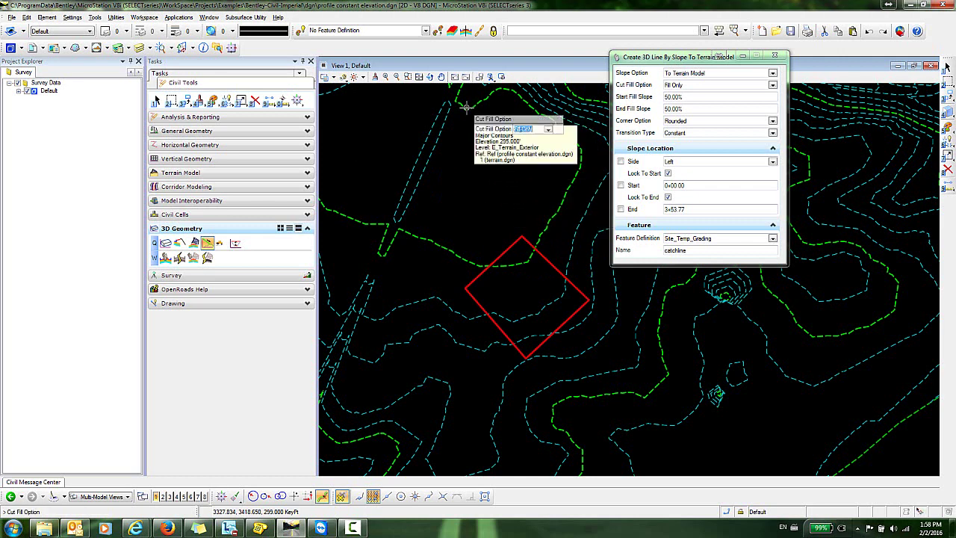
click(451, 169)
click(444, 216)
key(alt)
key(alt)
key(alt)
click(437, 197)
key(alt)
key(alt)
click(438, 197)
click(467, 184)
Switch the view to Default-3D, fit it, and rotate to isometric to see the fill slope.
click(326, 77)
click(388, 319)
click(396, 346)
click(419, 78)
click(431, 77)
click(430, 77)
click(465, 129)
scroll(623, 341, up, 5)
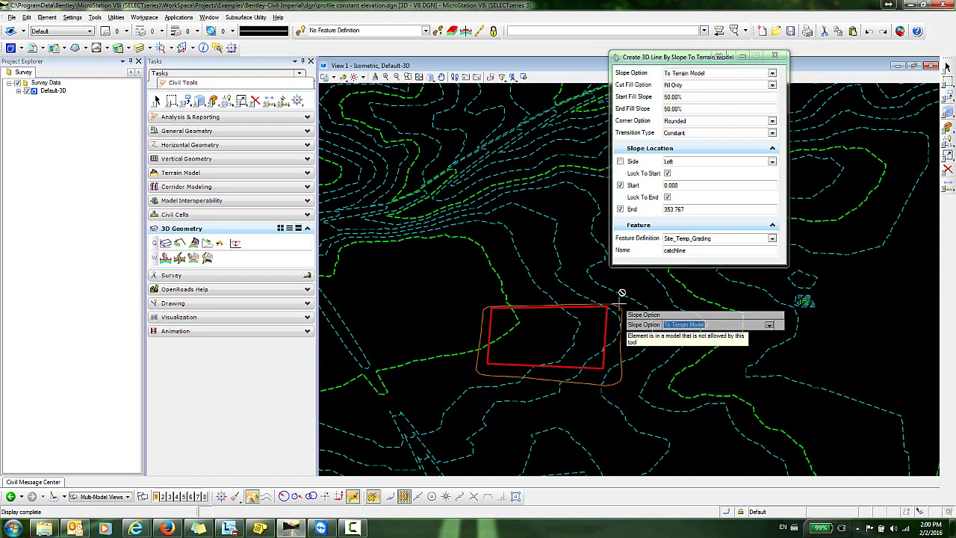
Switch the view back to the 2D Default model.
click(333, 79)
click(406, 319)
click(393, 337)
Create terrain model Design1 from the pad elements as Break Line with Edge Method None.
click(187, 173)
click(221, 187)
click(470, 234)
right_click(425, 197)
click(403, 163)
click(403, 164)
click(157, 100)
click(343, 78)
Show the Default-3D model, fit it, and rotate to Right Isometric.
click(398, 319)
click(403, 345)
click(419, 77)
click(431, 78)
drag(430, 78, 471, 129)
scroll(606, 344, up, 10)
scroll(606, 399, down, 2)
Set the Design1 terrain to Triangles On and Contours Off.
click(680, 337)
mouse_move(730, 348)
double_click(803, 357)
double_click(802, 345)
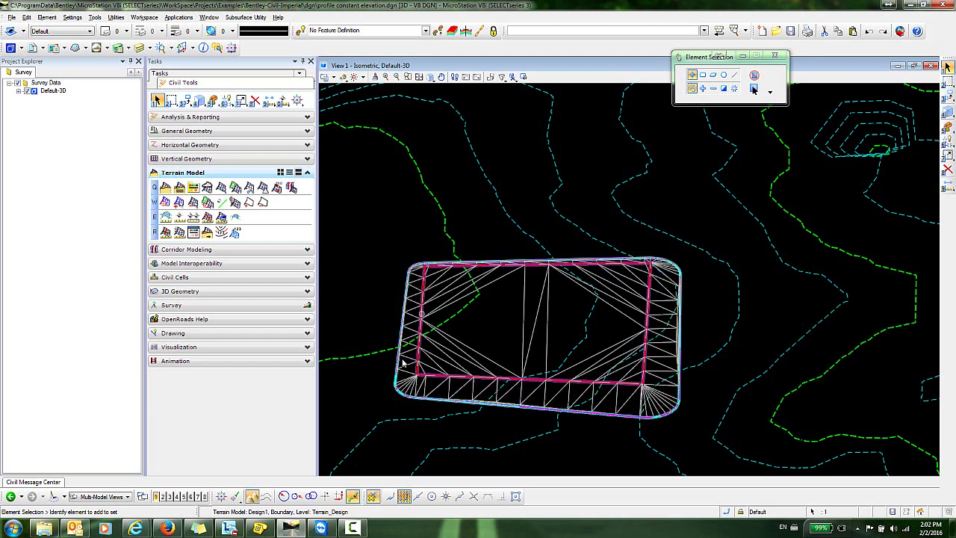
Switch the view back to the 2D Default model.
click(334, 78)
click(418, 318)
click(385, 344)
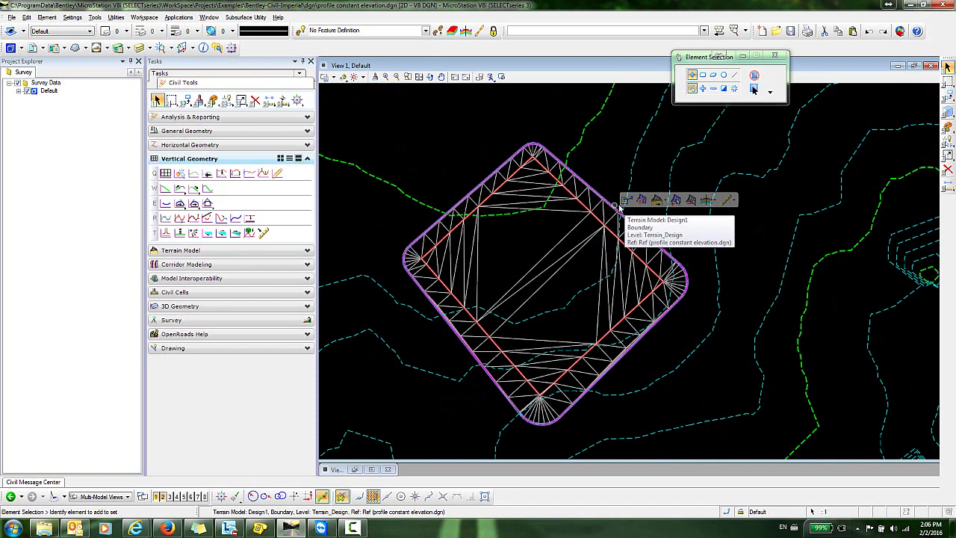
Set the Design1 terrain to Contours On and Triangles Off, then clear the selection.
click(616, 206)
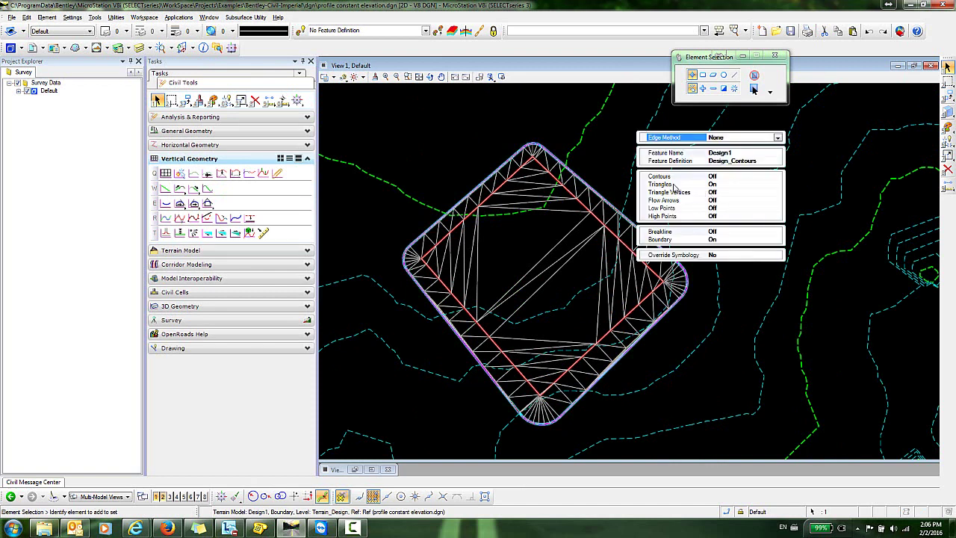
double_click(668, 176)
double_click(667, 184)
click(562, 262)
mouse_move(510, 401)
mouse_move(519, 371)
mouse_move(485, 331)
Start a Profile By Constant Elevation for the building pad at elevation 302.000.
click(179, 233)
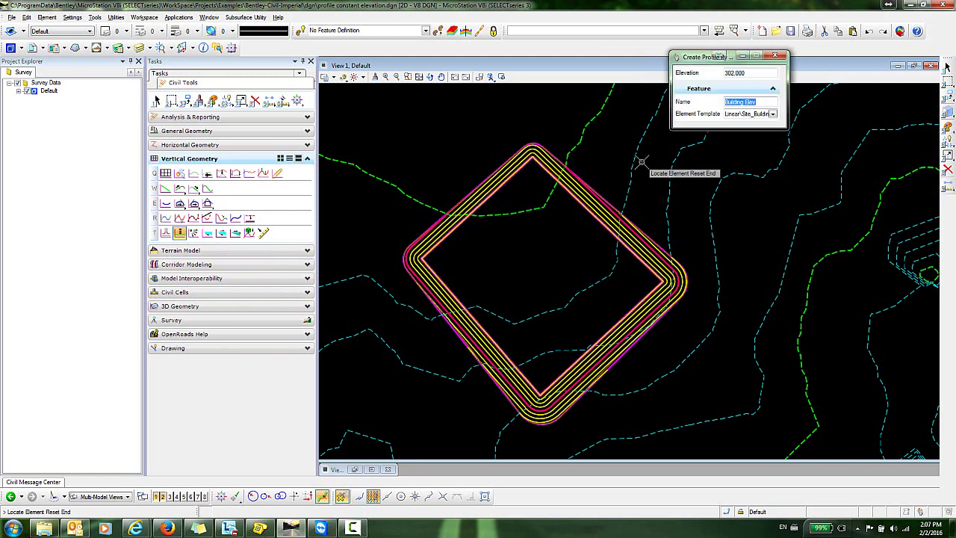